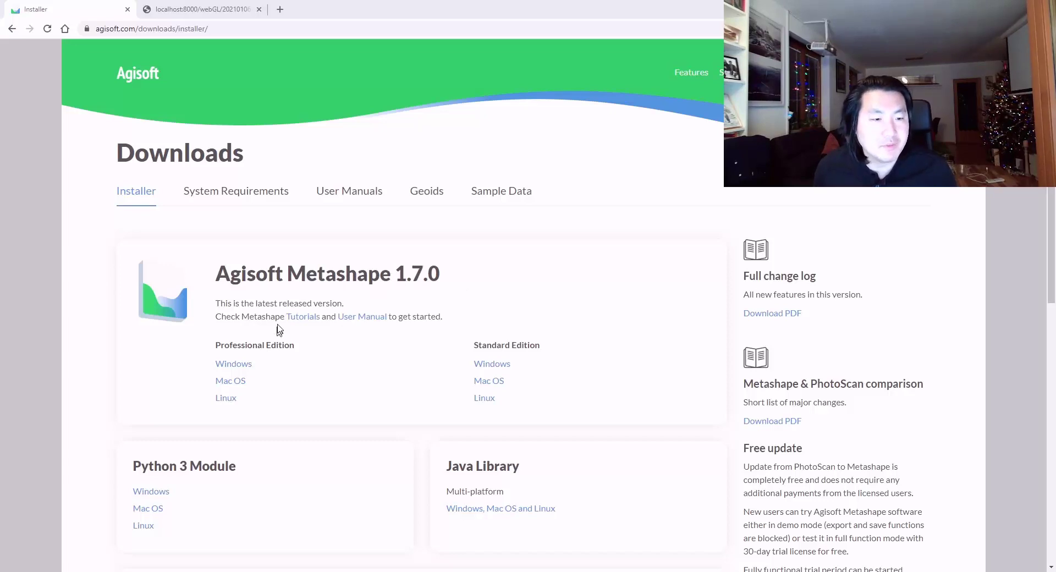
scroll(315, 286, "down", 1)
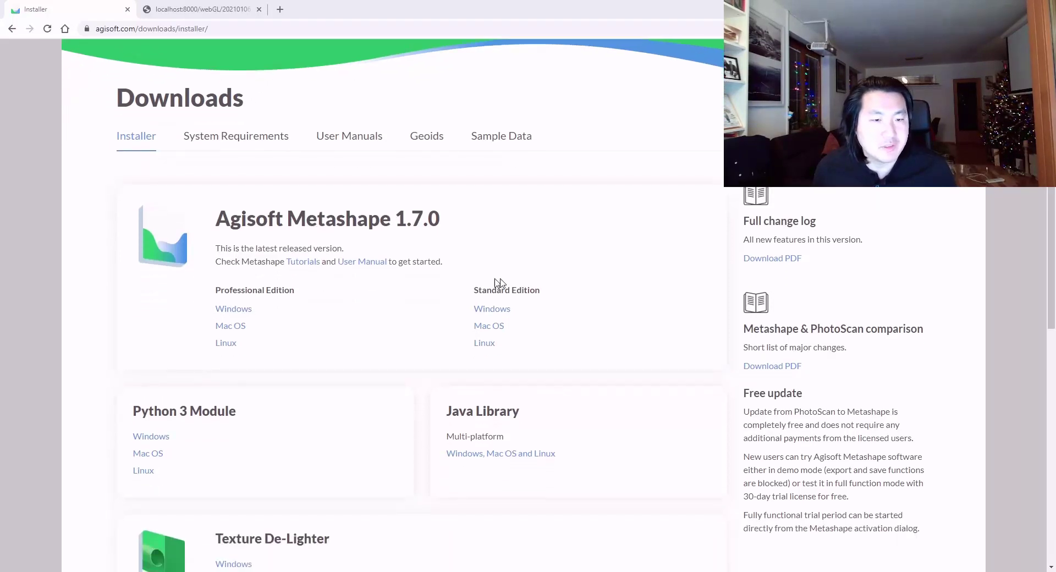
scroll(650, 280, "up", 1)
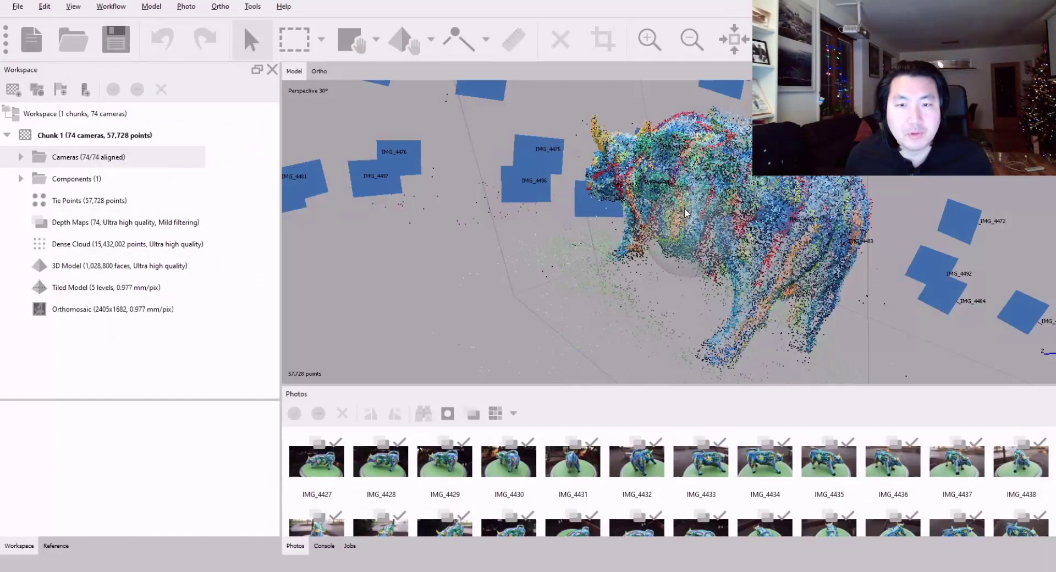
Step: Switch to the Metashape project and check the list of aligned cameras in Chunk 1
left_click_drag(685, 214, 666, 232)
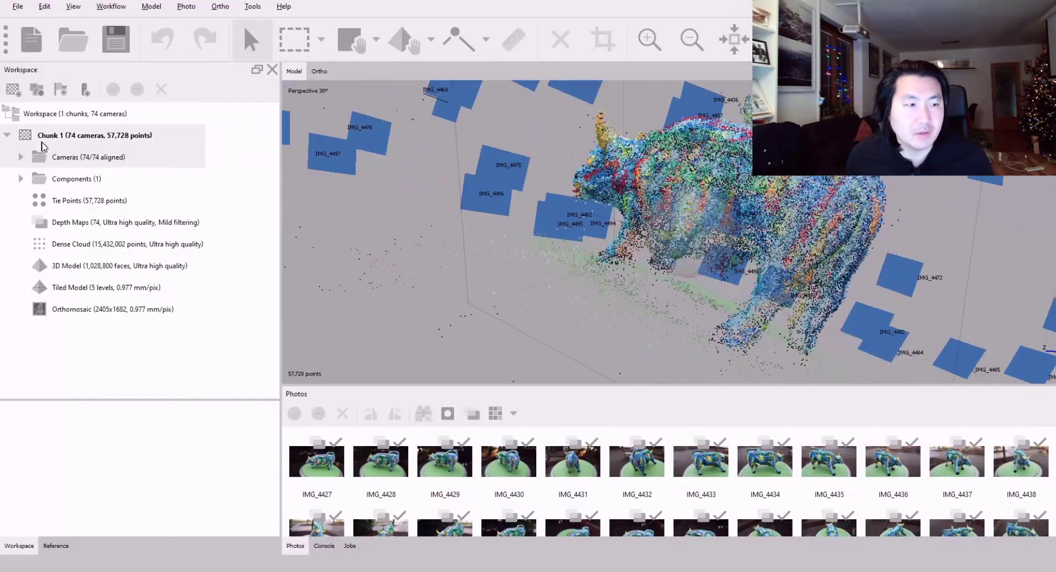
left_click(21, 158)
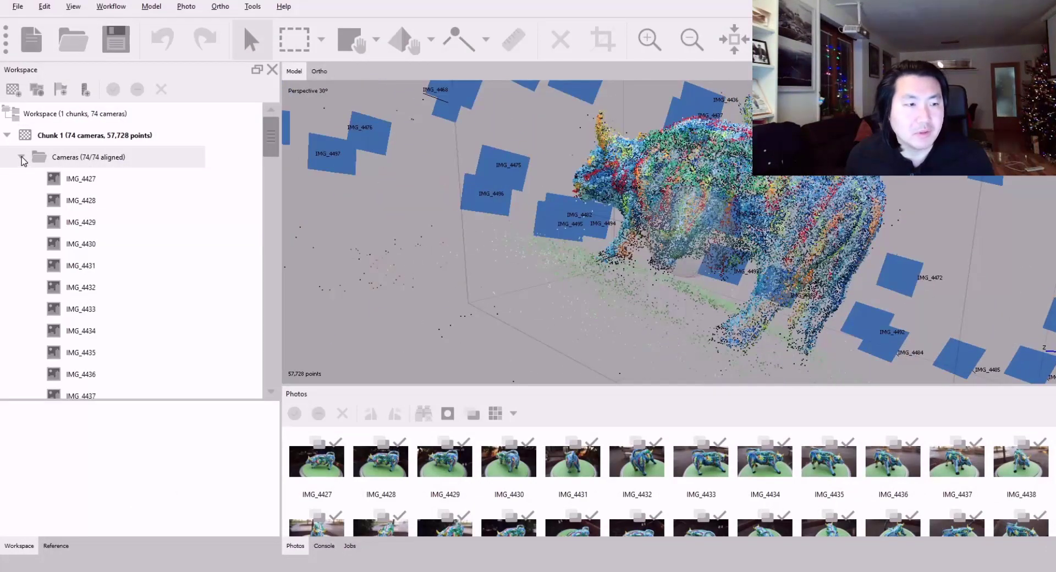
left_click(21, 158)
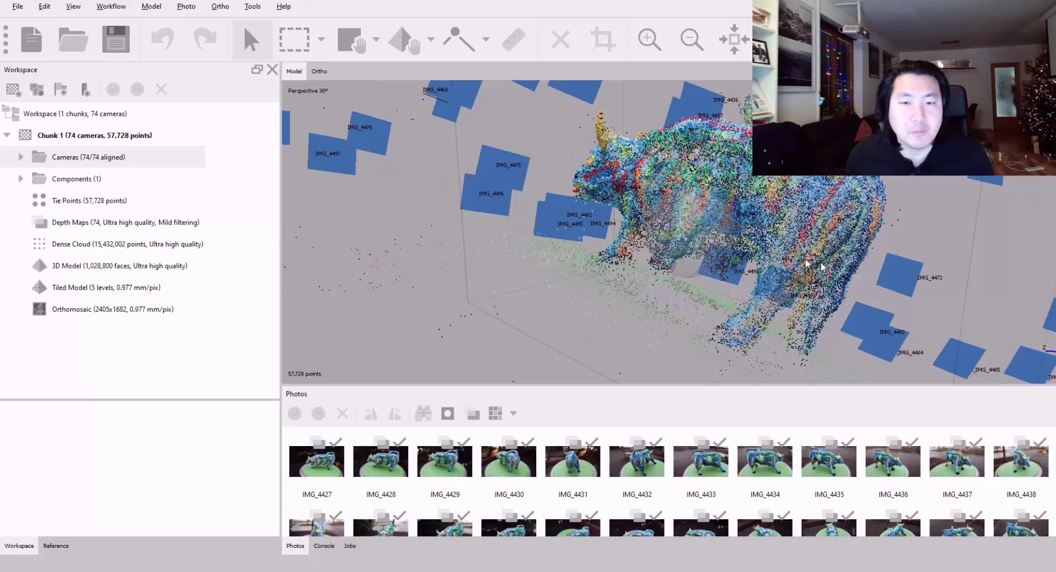
Step: Examine the ox's tie point cloud and the camera positions around it from several angles
left_click_drag(821, 266, 768, 207)
scroll(715, 223, "down", 4)
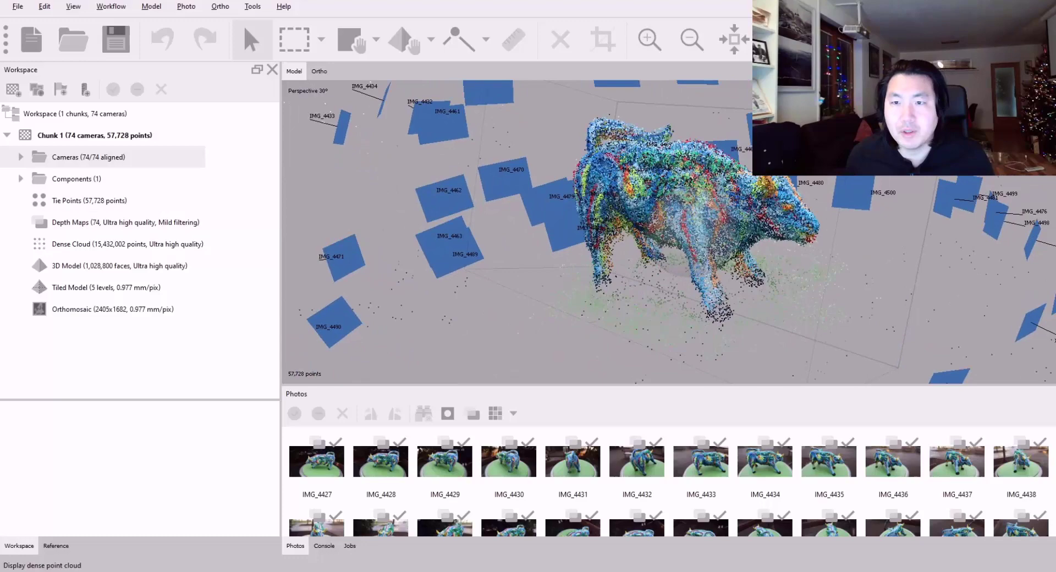
left_click(823, 39)
left_click(781, 40)
scroll(729, 178, "down", 5)
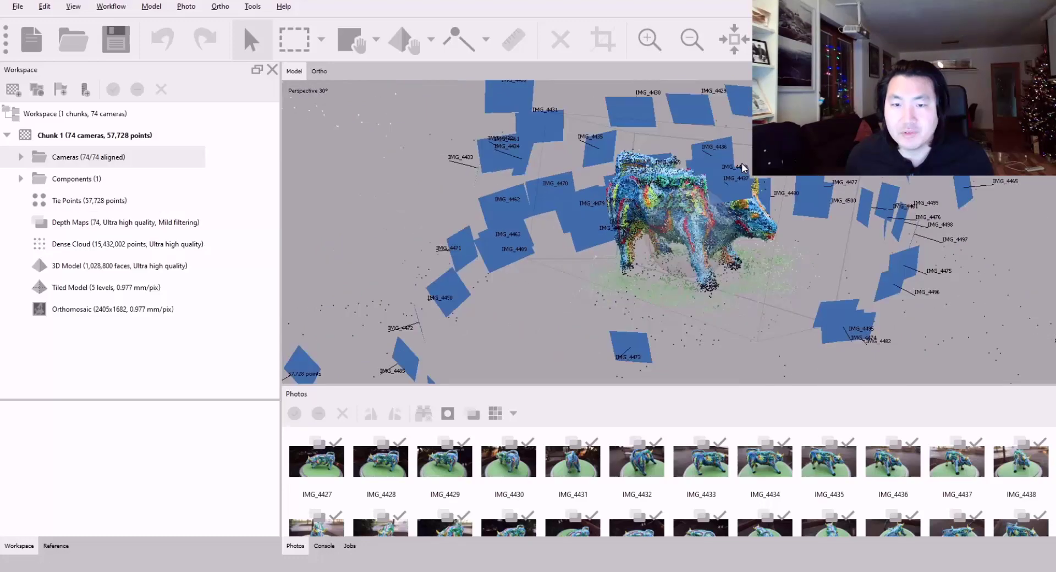
left_click_drag(729, 179, 729, 199)
scroll(731, 204, "up", 10)
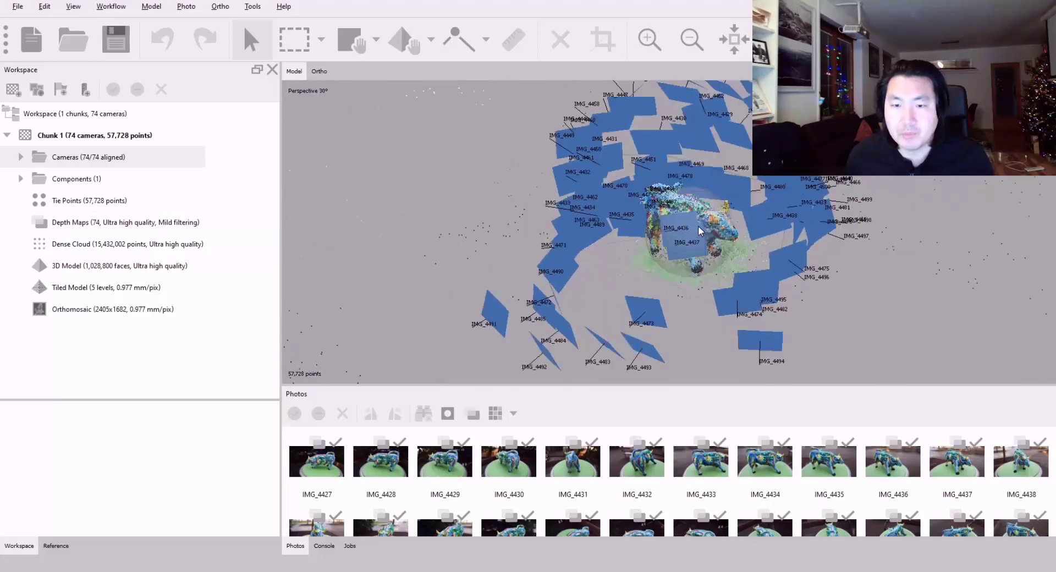
left_click_drag(681, 234, 765, 203)
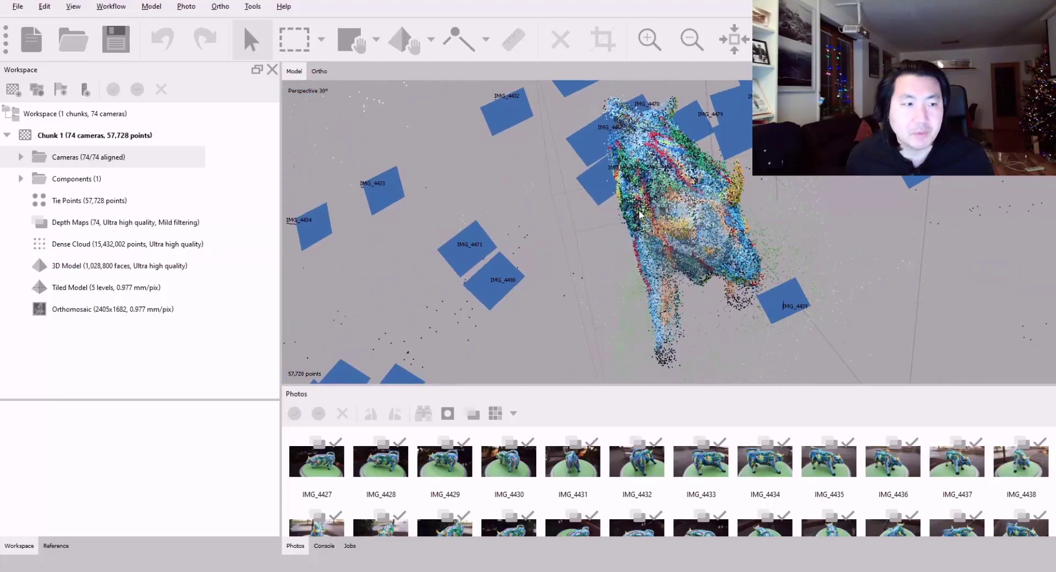
left_click_drag(600, 228, 661, 220)
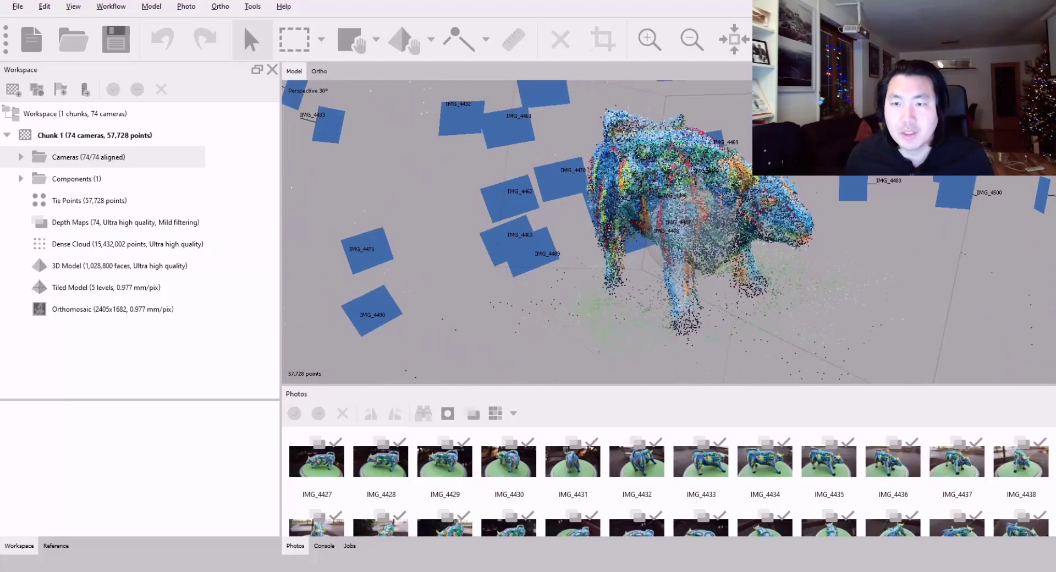
Step: Display the dense point cloud and inspect the ox's head and flank up close
left_click(836, 39)
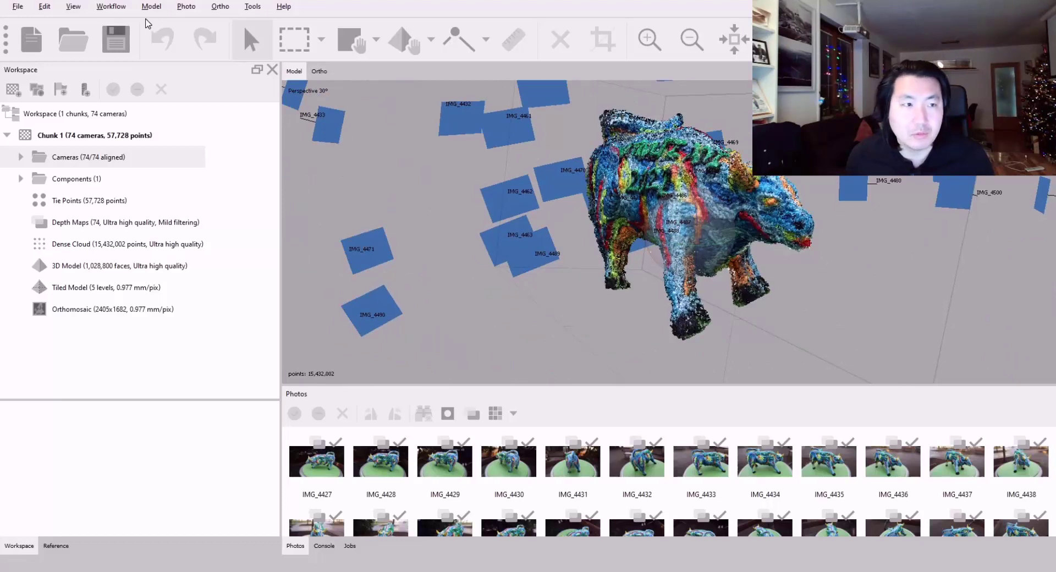
left_click(112, 6)
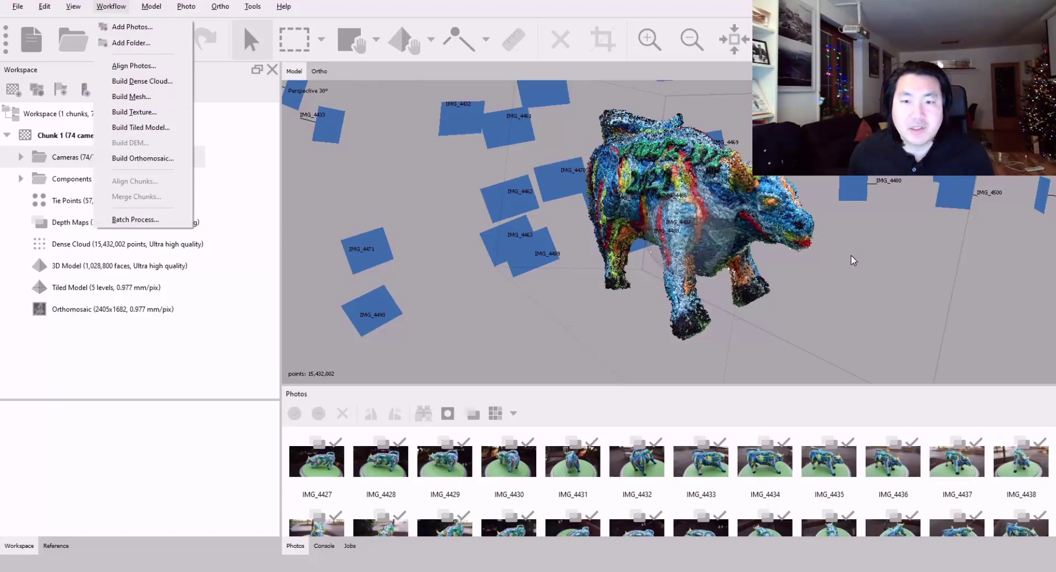
mouse_move(854, 259)
left_mouse_down()
mouse_move(875, 248)
mouse_move(859, 242)
left_mouse_up()
scroll(746, 216, "up", 2)
left_click_drag(748, 216, 671, 219)
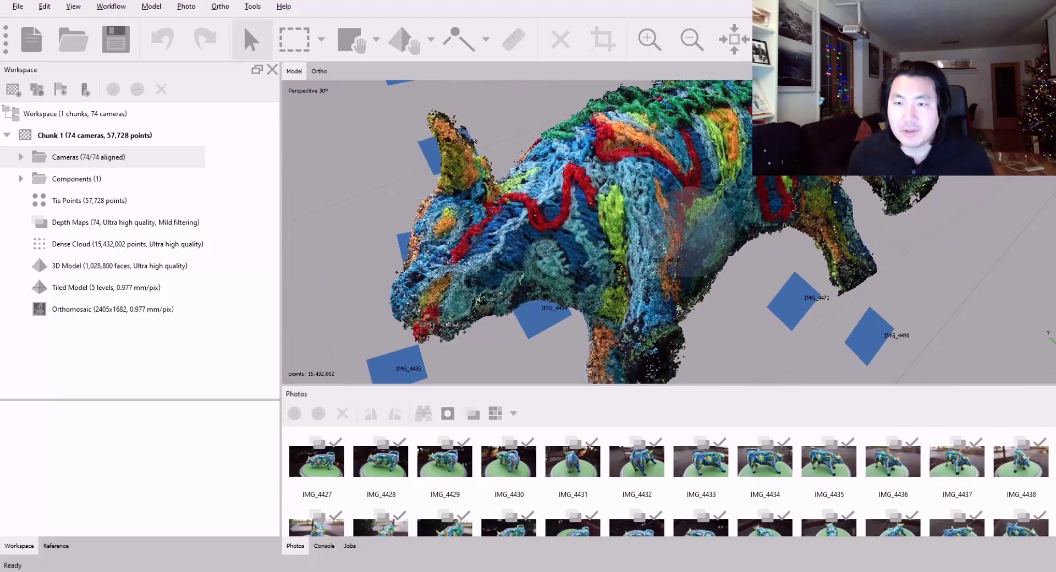
Step: Display the ox as a 3D model in solid mode and inspect its surface relief from several sides
left_click(402, 39)
left_click_drag(782, 178, 658, 135)
left_click(919, 40)
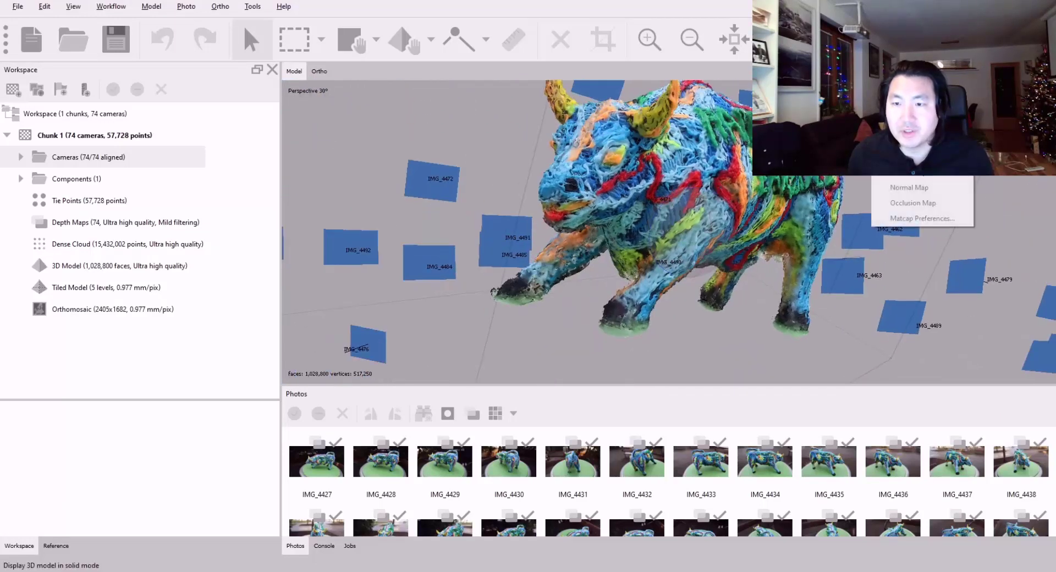
left_click(913, 88)
scroll(636, 198, "up", 8)
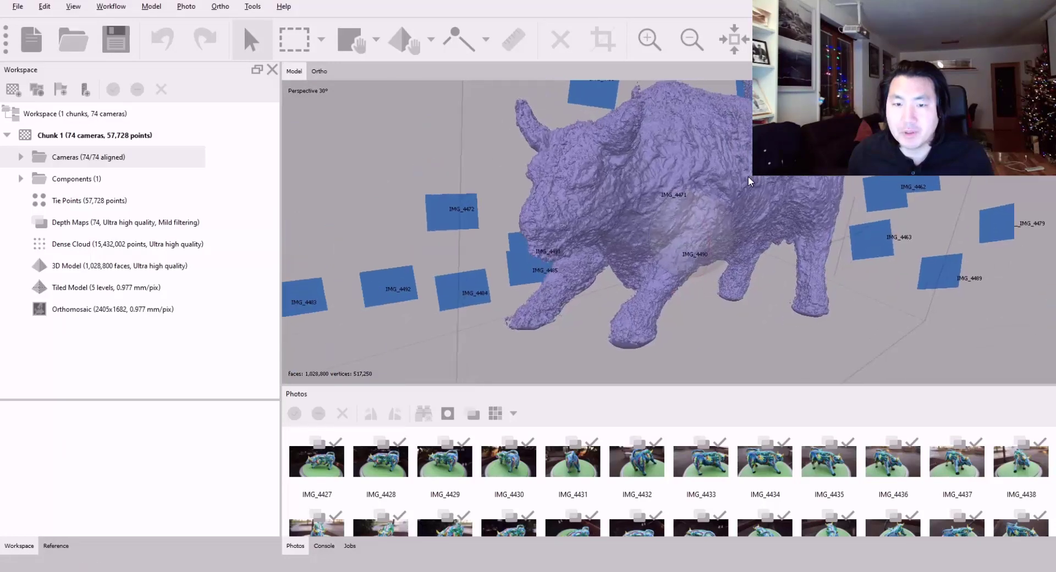
left_click_drag(636, 198, 672, 132)
scroll(764, 266, "down", 4)
scroll(672, 132, "up", 3)
left_click_drag(491, 218, 450, 111)
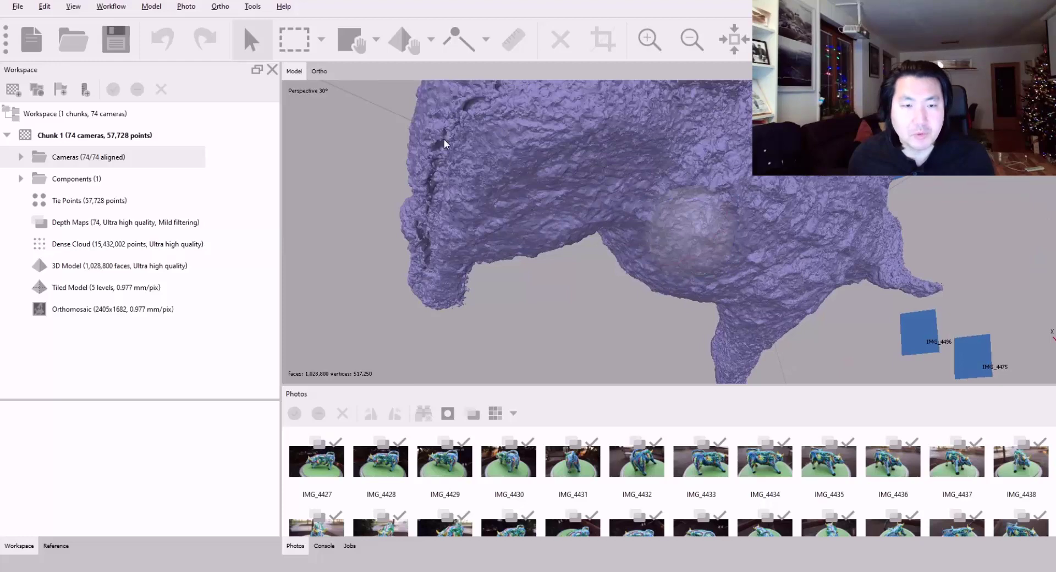
left_click_drag(591, 222, 664, 122)
Step: Display the 3D model as a wireframe and inspect the density of its triangle mesh
left_click(917, 40)
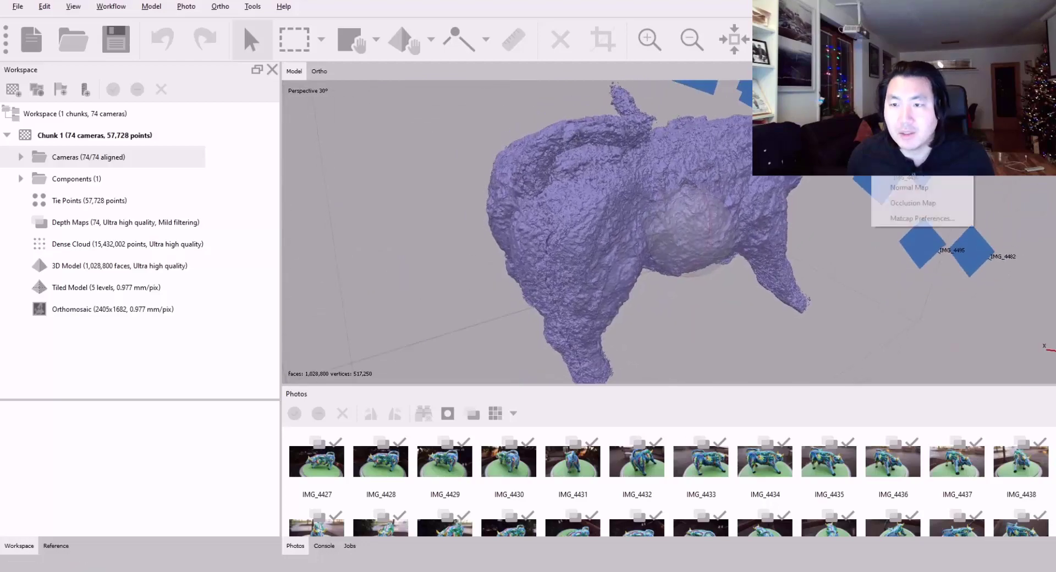
left_click(917, 96)
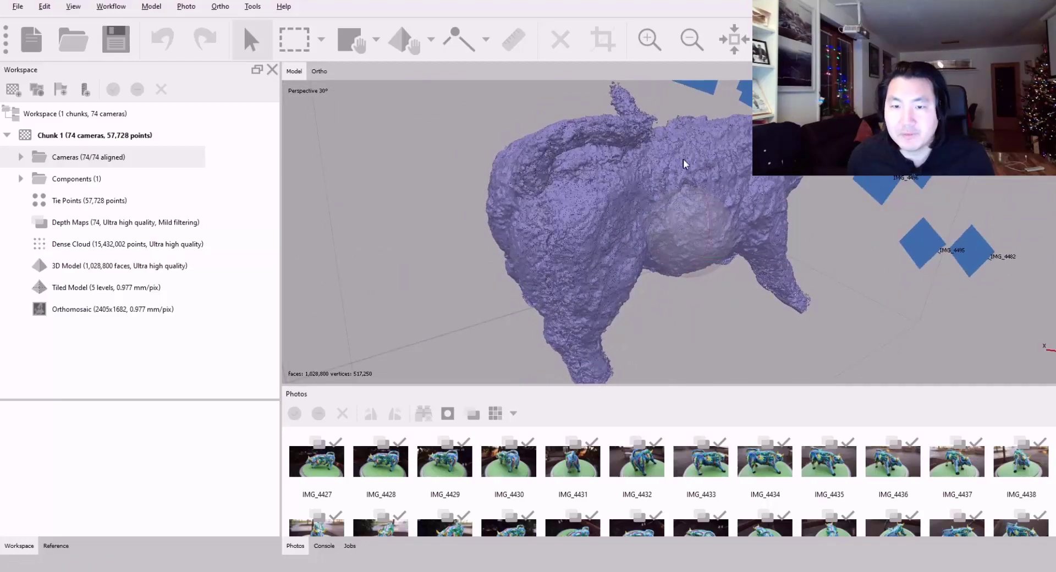
scroll(683, 163, "up", 10)
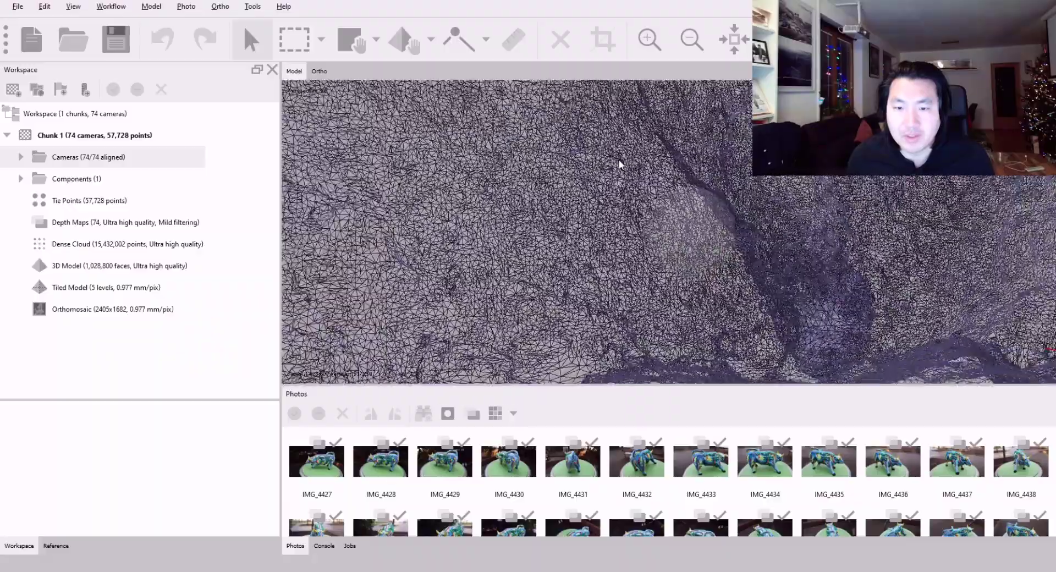
scroll(620, 164, "down", 8)
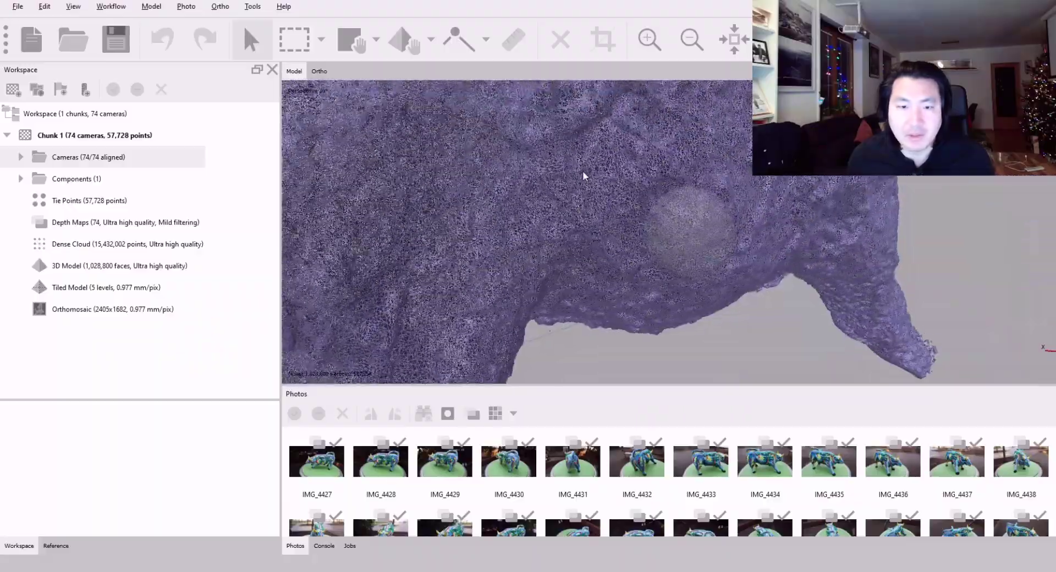
left_click_drag(584, 176, 608, 175)
Step: Display the 3D model with its texture and inspect the lettering and colours on the ox's body
left_click(918, 41)
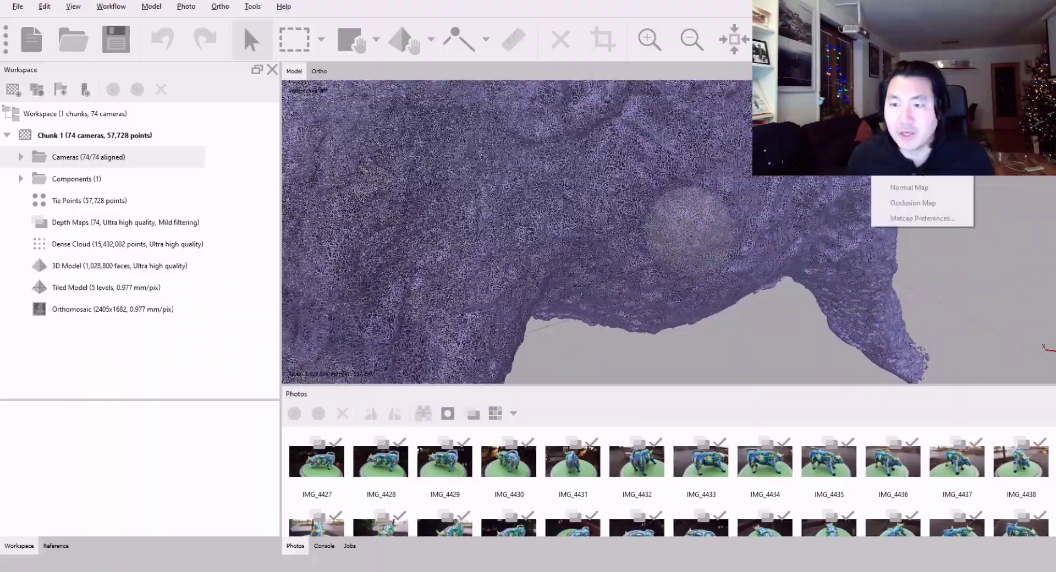
left_click(911, 171)
scroll(751, 217, "down", 6)
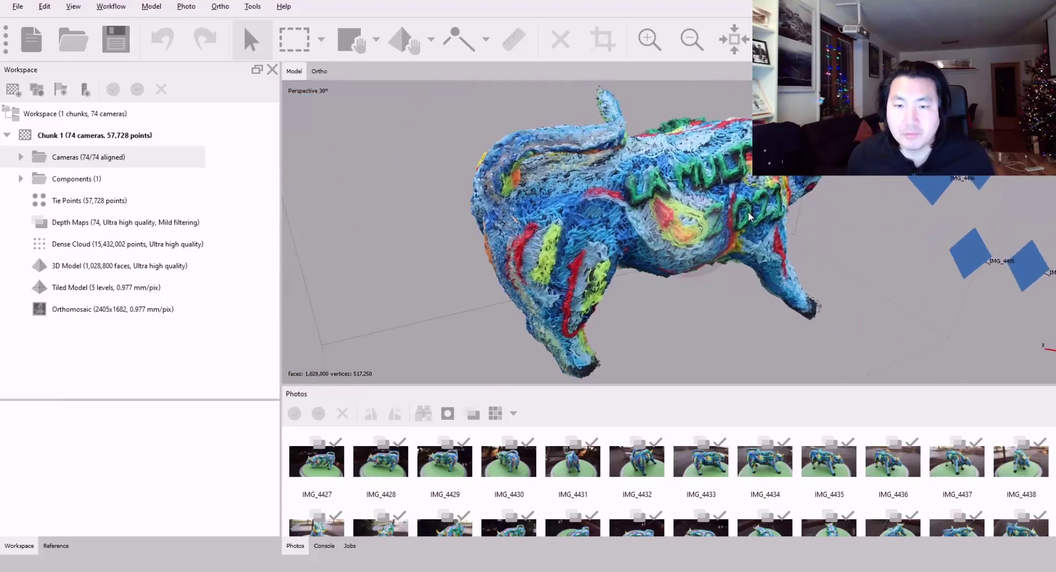
left_click_drag(749, 216, 670, 264)
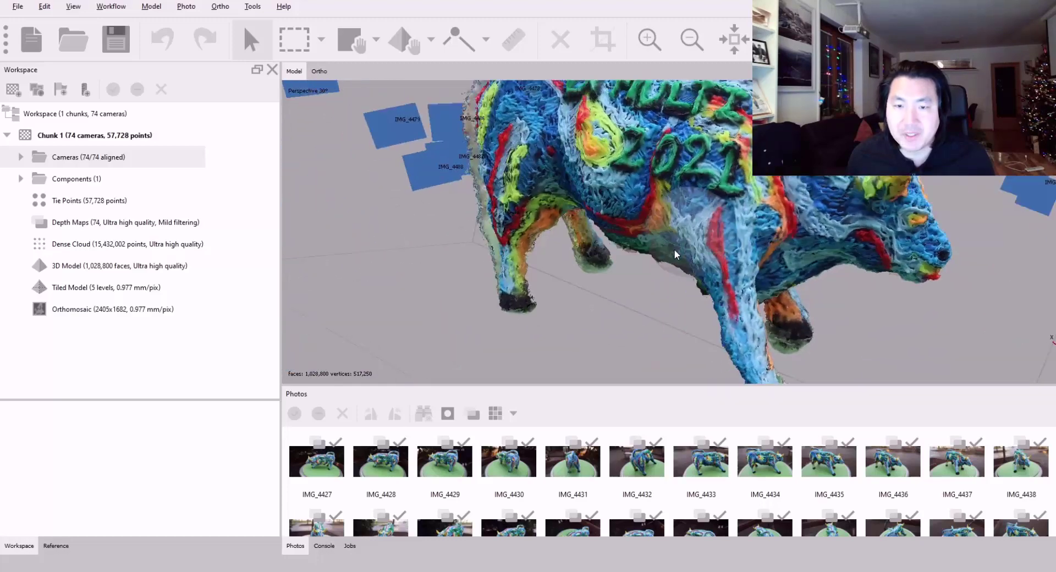
left_click_drag(675, 255, 715, 166)
scroll(731, 201, "up", 3)
scroll(713, 165, "up", 2)
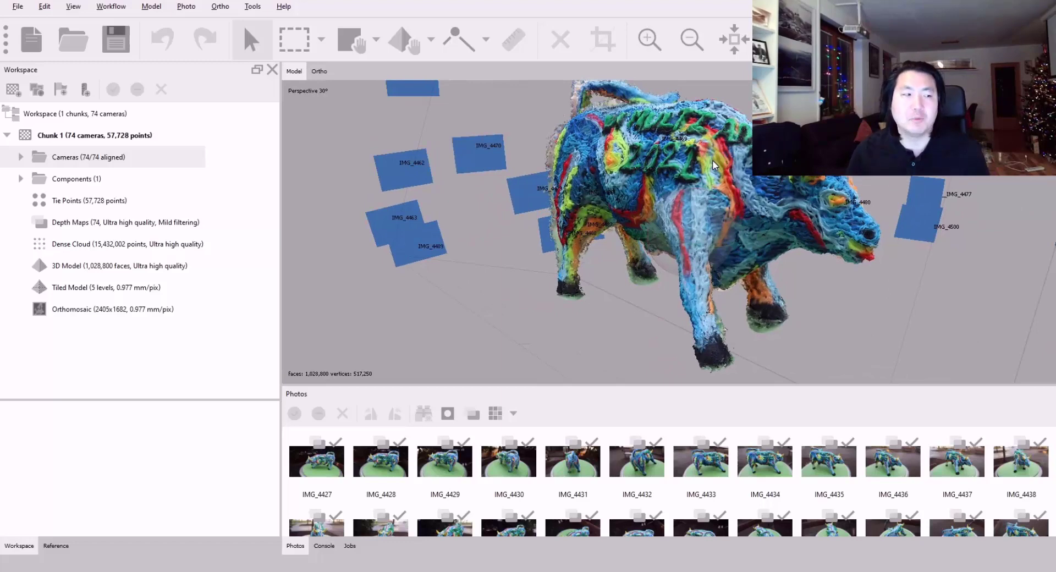
left_click_drag(713, 165, 719, 205)
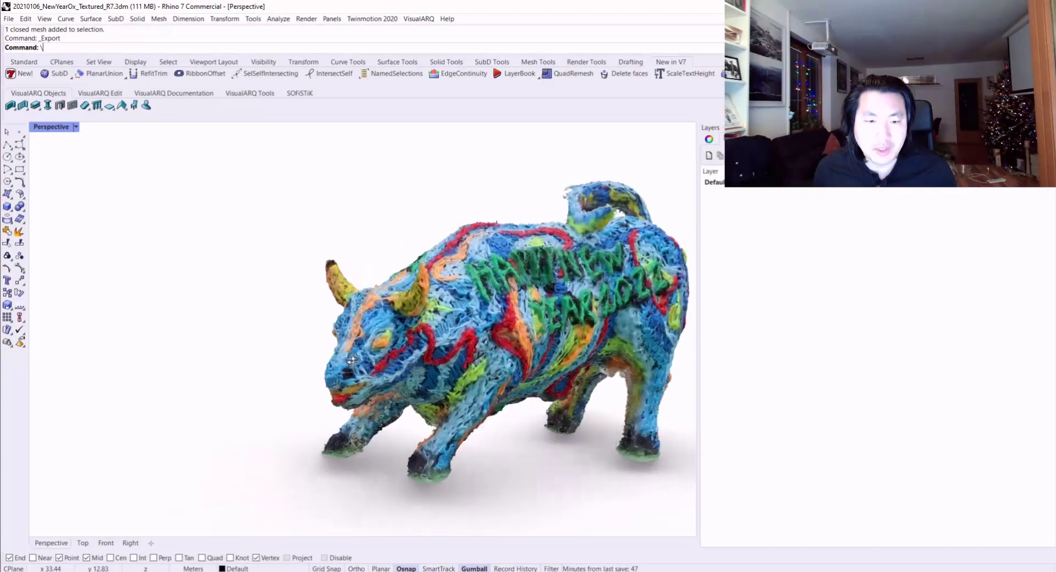
Step: Switch to the ox file in Rhino 7 and view the mesh in Shaded and then Rendered display mode
mouse_move(353, 360)
right_mouse_down()
mouse_move(450, 351)
mouse_move(399, 311)
mouse_move(299, 262)
mouse_move(456, 260)
mouse_move(530, 278)
mouse_move(665, 279)
mouse_move(429, 123)
mouse_move(564, 223)
mouse_move(343, 285)
mouse_move(341, 273)
mouse_move(288, 254)
mouse_move(338, 349)
mouse_move(389, 309)
right_mouse_up()
scroll(450, 351, "up", 5)
key("ctrl+alt+s")
scroll(299, 262, "up", 7)
scroll(298, 261, "down", 5)
key("ctrl+alt+r")
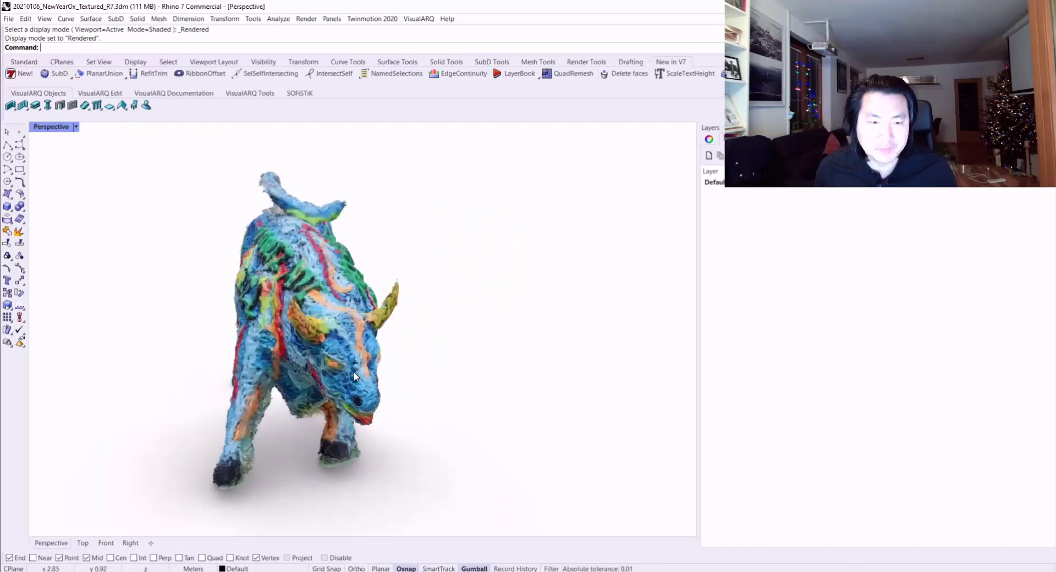
Step: Examine the rendered ox mesh from the front, side and rear in the Perspective viewport
right_click_drag(354, 377, 491, 345)
left_click(506, 282)
left_click(613, 217)
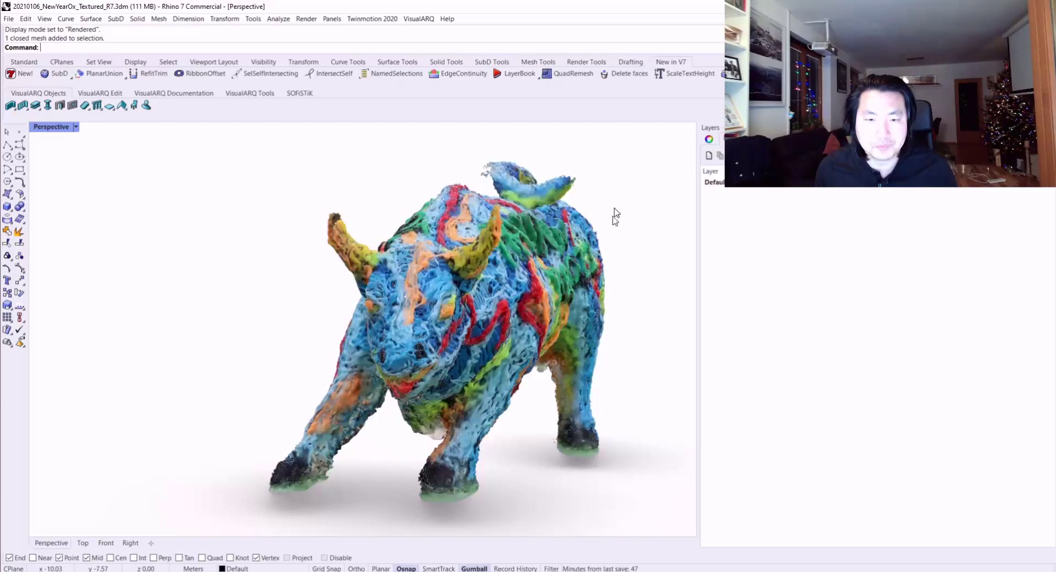
right_click_drag(613, 217, 597, 289)
scroll(401, 276, "down", 4)
scroll(417, 265, "up", 5)
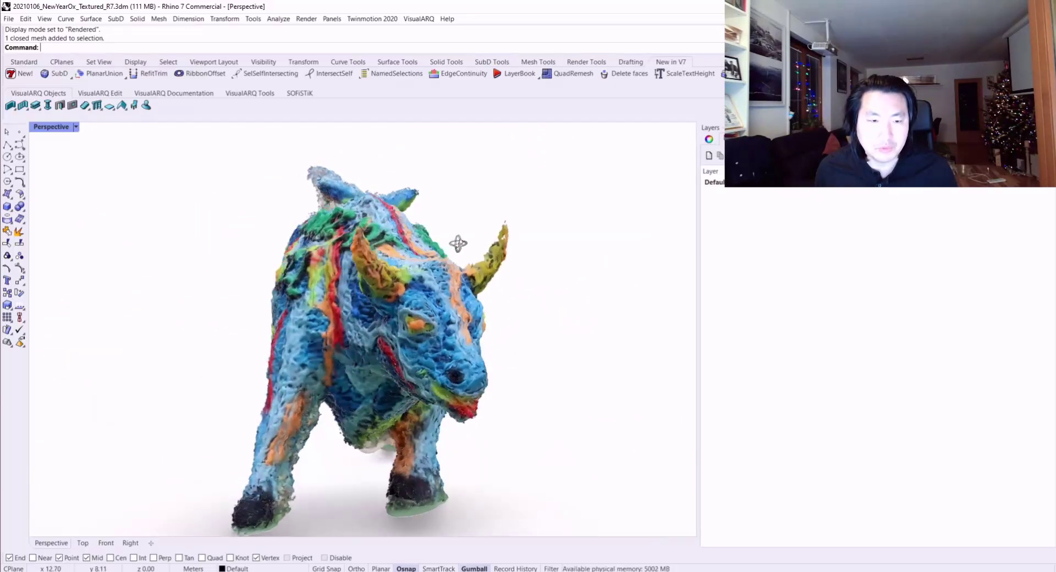
right_click_drag(398, 240, 473, 226)
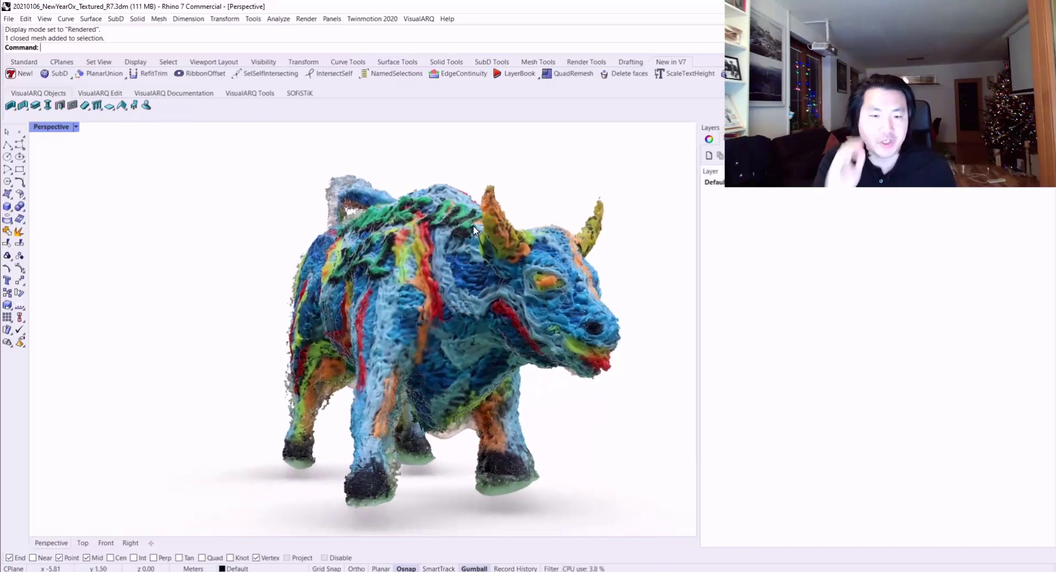
right_click_drag(473, 226, 328, 215)
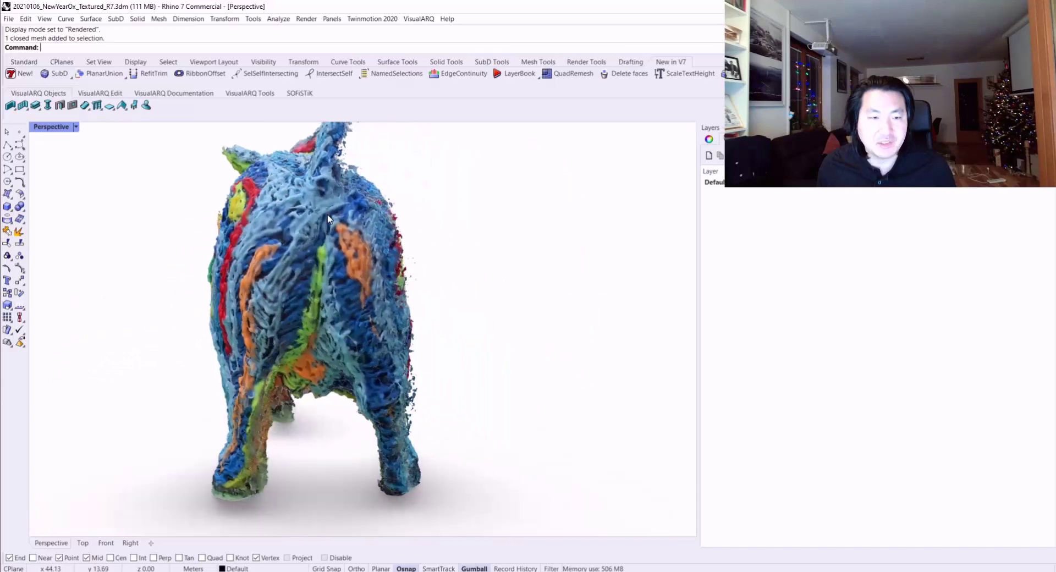
right_click_drag(468, 261, 213, 248)
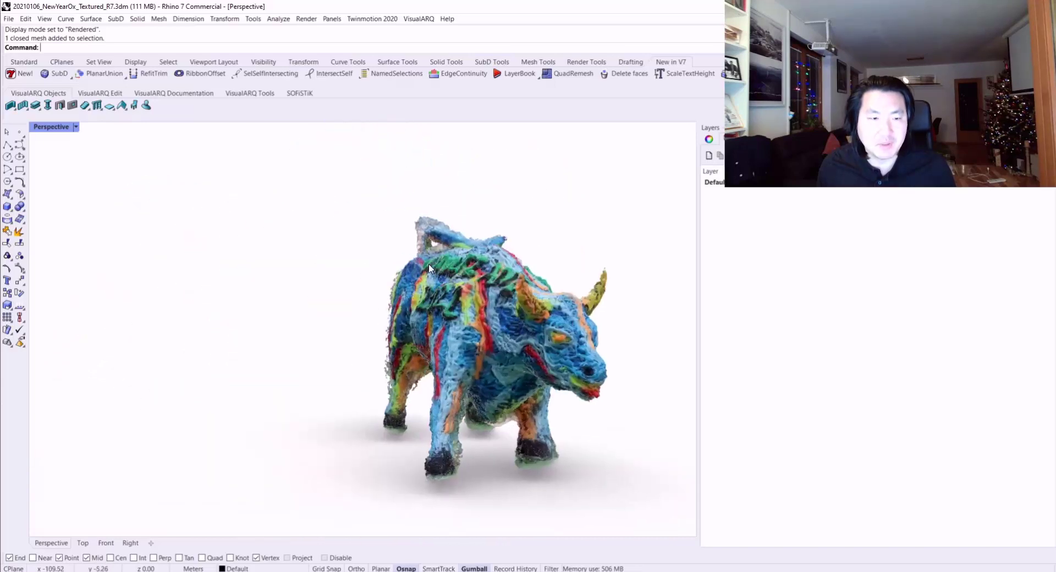
right_click_drag(470, 276, 447, 391)
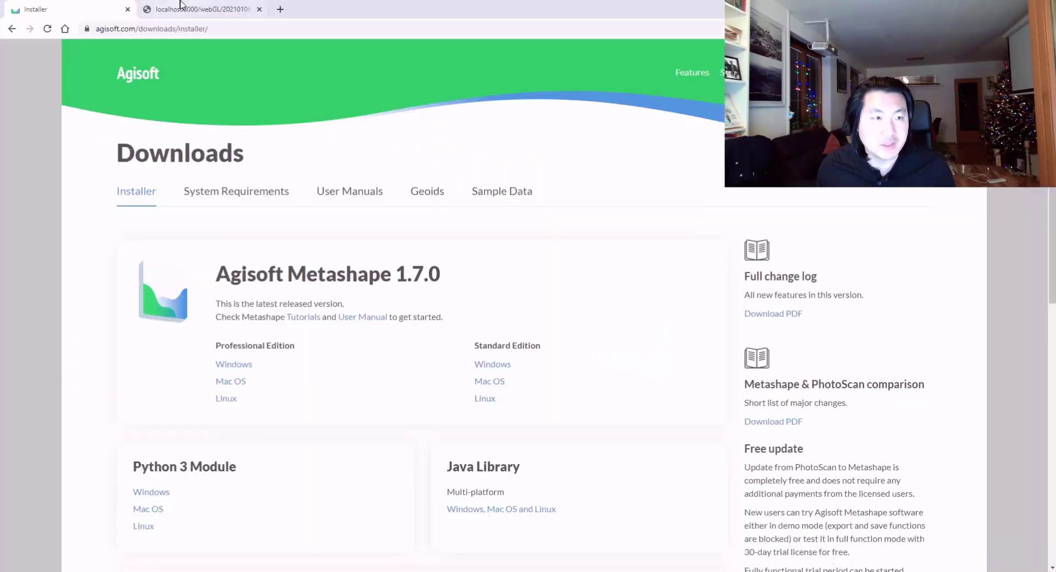
Step: Switch to the browser's local WebGL page of the textured ox and inspect the model's head up close
left_click(180, 6)
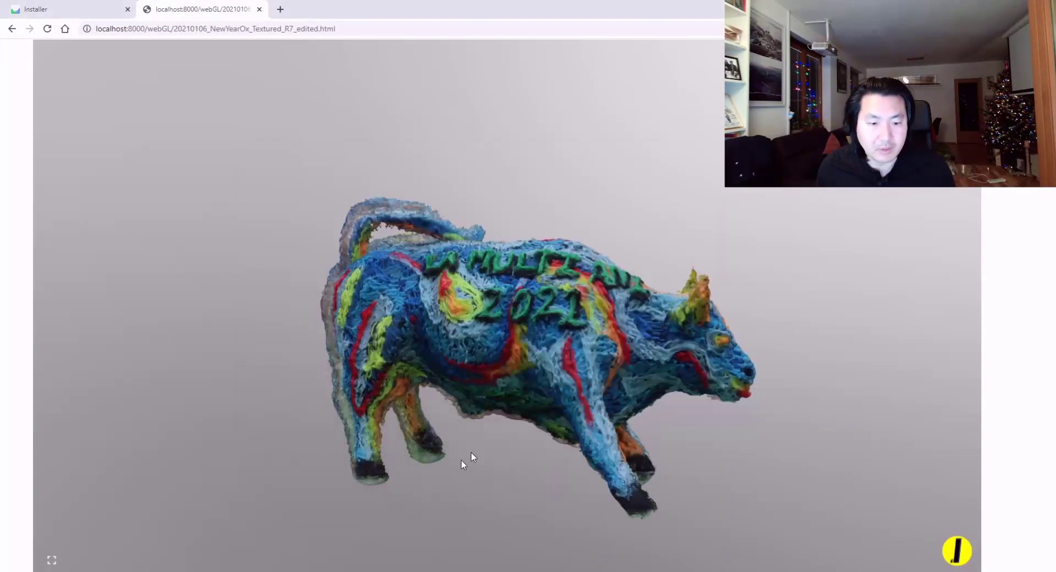
left_click_drag(465, 460, 403, 411)
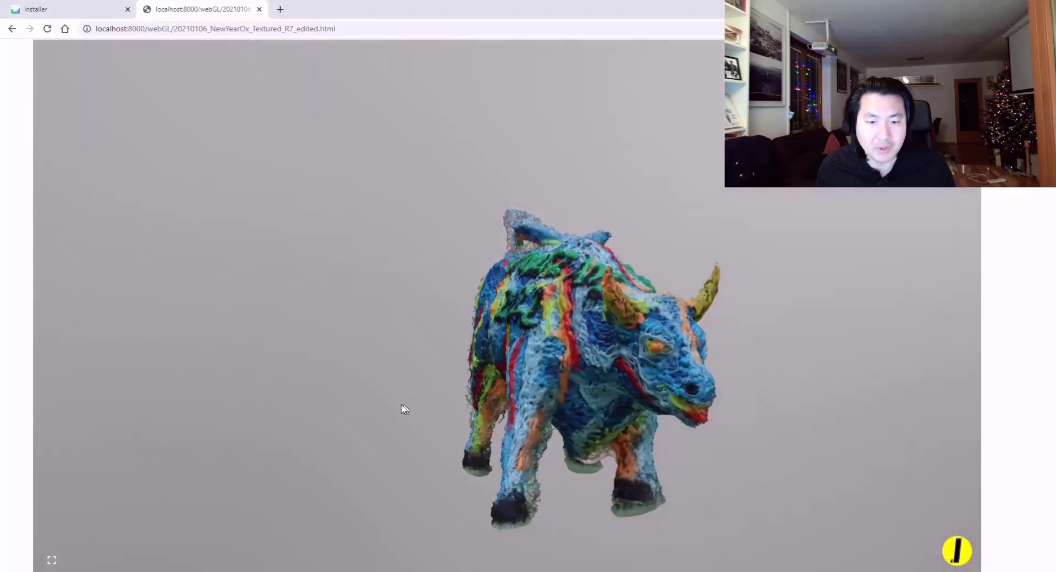
scroll(600, 412, "up", 3)
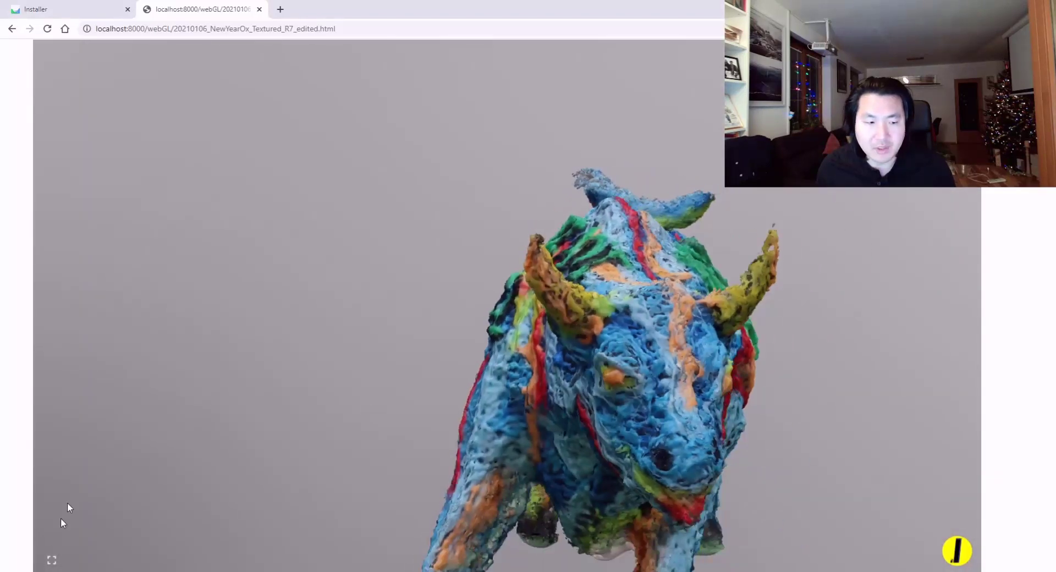
Step: View the textured ox in full screen, inspect it from the rear and front, and return to the normal browser view
left_click(51, 561)
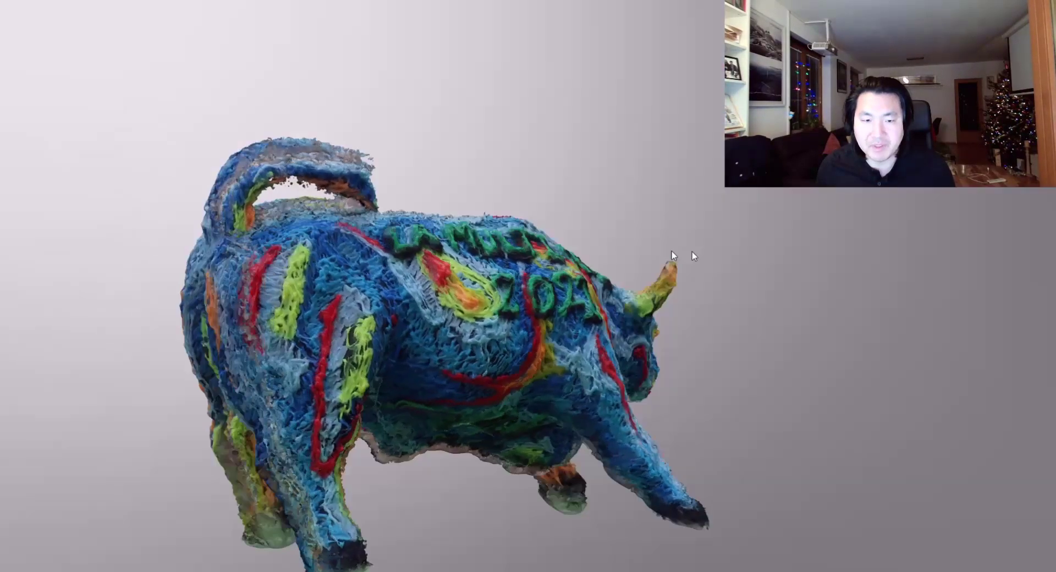
scroll(695, 237, "down", 2)
left_click_drag(616, 264, 787, 297)
scroll(706, 378, "up", 2)
scroll(650, 328, "up", 6)
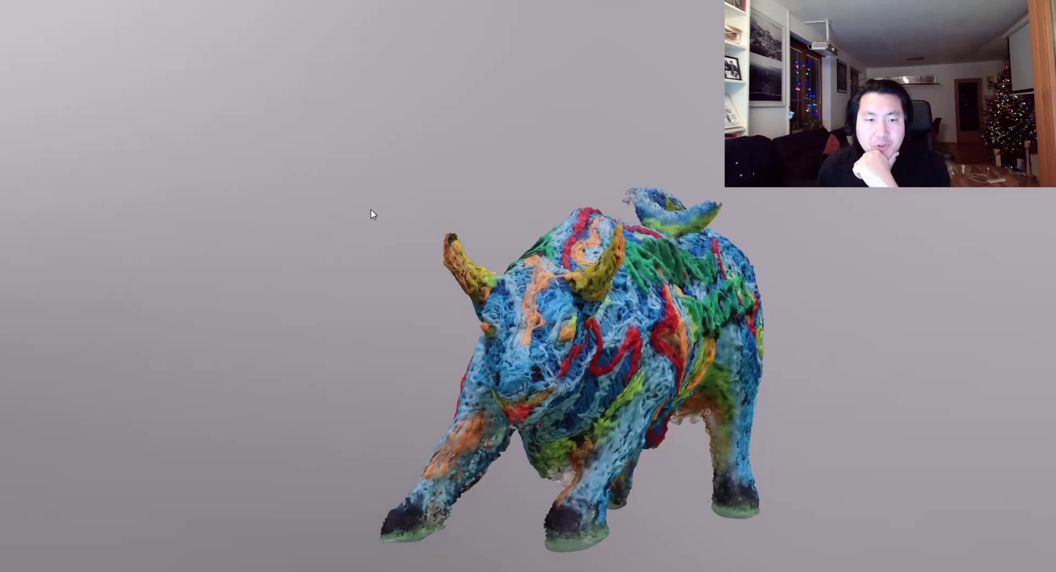
left_click(19, 559)
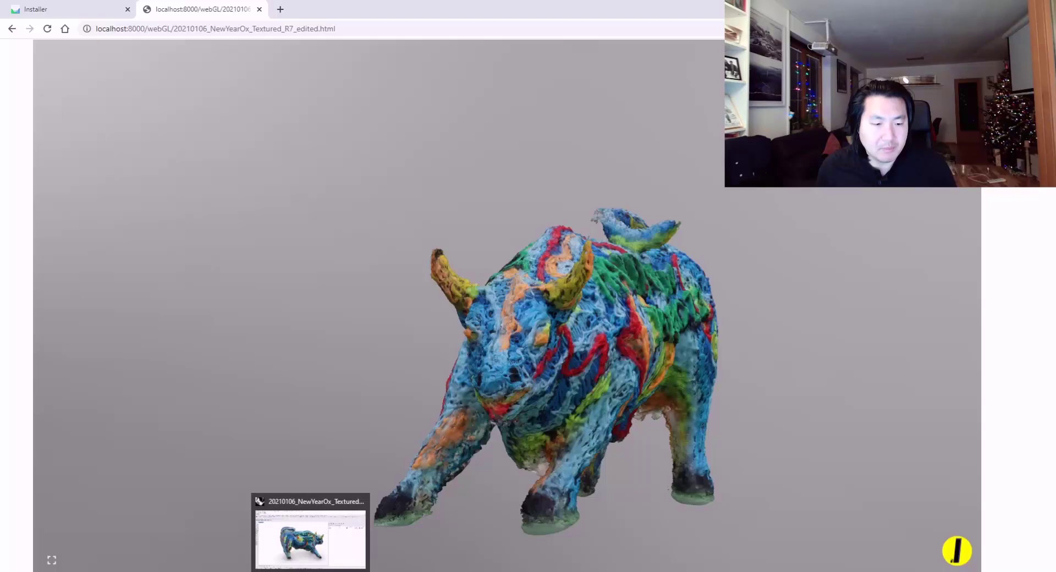
Step: Switch to the ox file in Rhino 7 and examine the rendered mesh from both flanks in the Perspective viewport
left_click(311, 571)
right_click_drag(405, 374, 369, 288)
left_click_drag(697, 243, 806, 245)
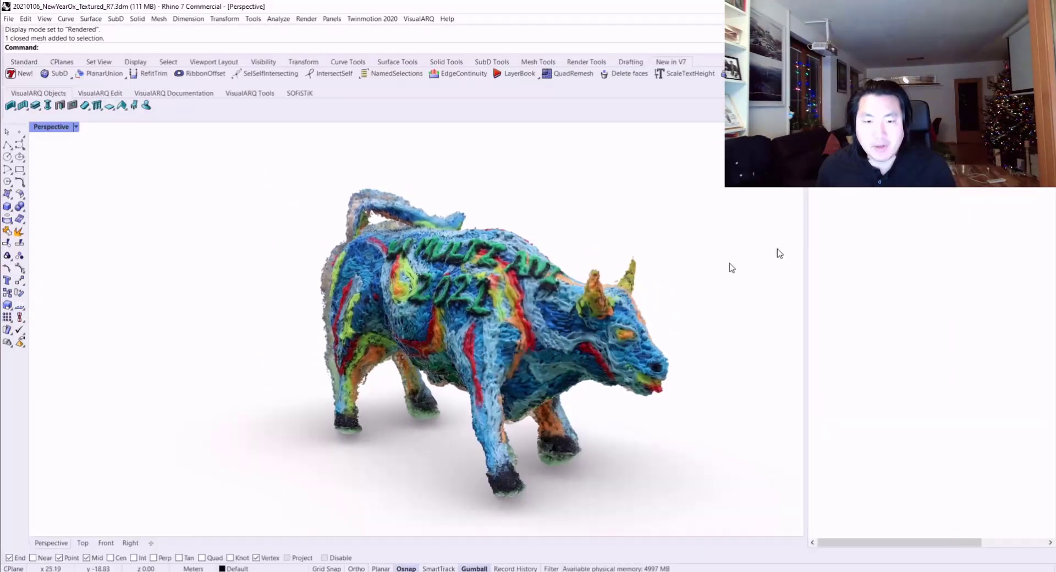
right_click_drag(565, 283, 639, 332)
right_click_drag(638, 333, 491, 290)
left_click(490, 289)
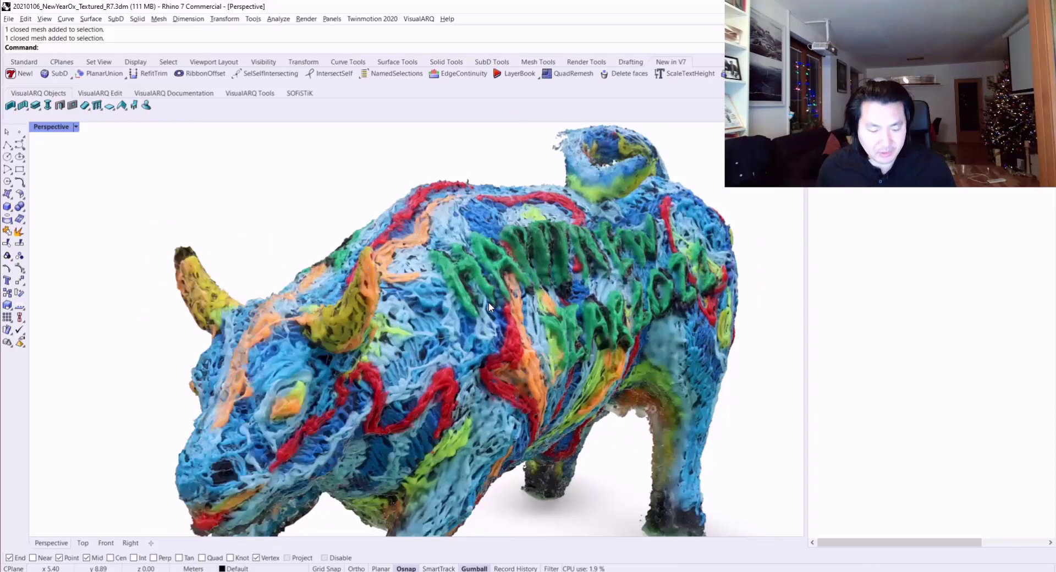
Step: Set the Perspective viewport to Shaded display and inspect the mesh triangles around the ox's horn and neck up close
key("ctrl+alt+s")
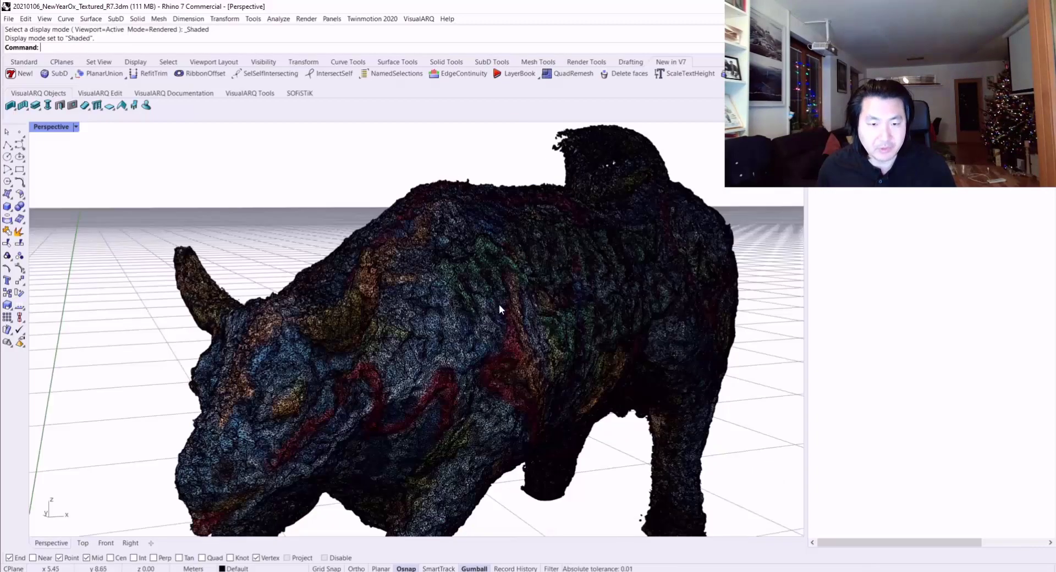
scroll(468, 309, "up", 3)
scroll(444, 314, "up", 4)
right_click_drag(444, 314, 488, 219, "shift")
scroll(411, 255, "down", 2)
scroll(487, 219, "up", 8)
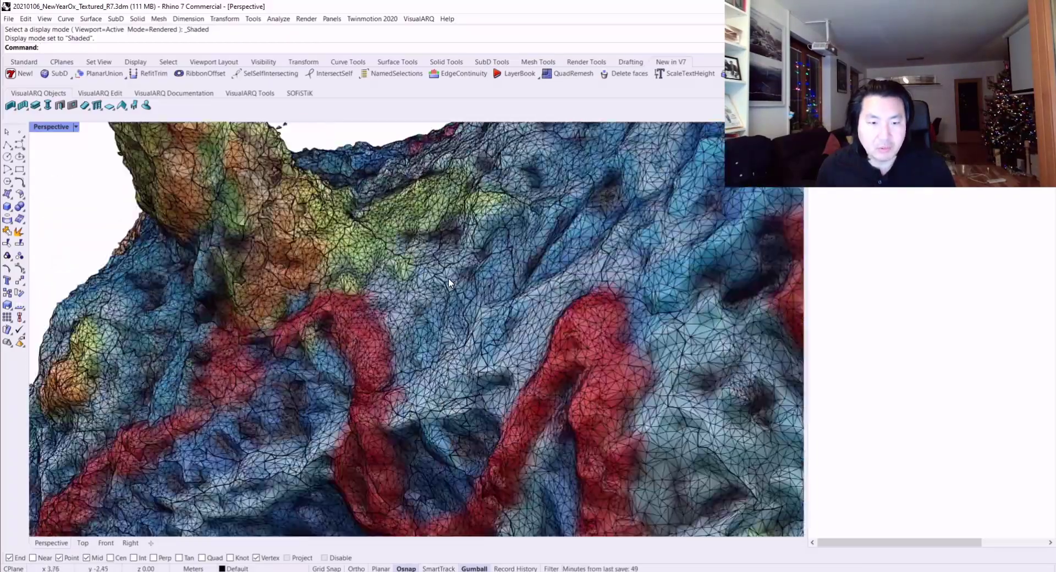
scroll(449, 280, "up", 5)
right_click_drag(448, 280, 492, 308)
scroll(440, 293, "down", 9)
right_click_drag(492, 308, 505, 301, "shift")
scroll(505, 300, "down", 4)
Step: Examine the whole shaded ox mesh from the front and the side
right_click_drag(491, 254, 517, 207)
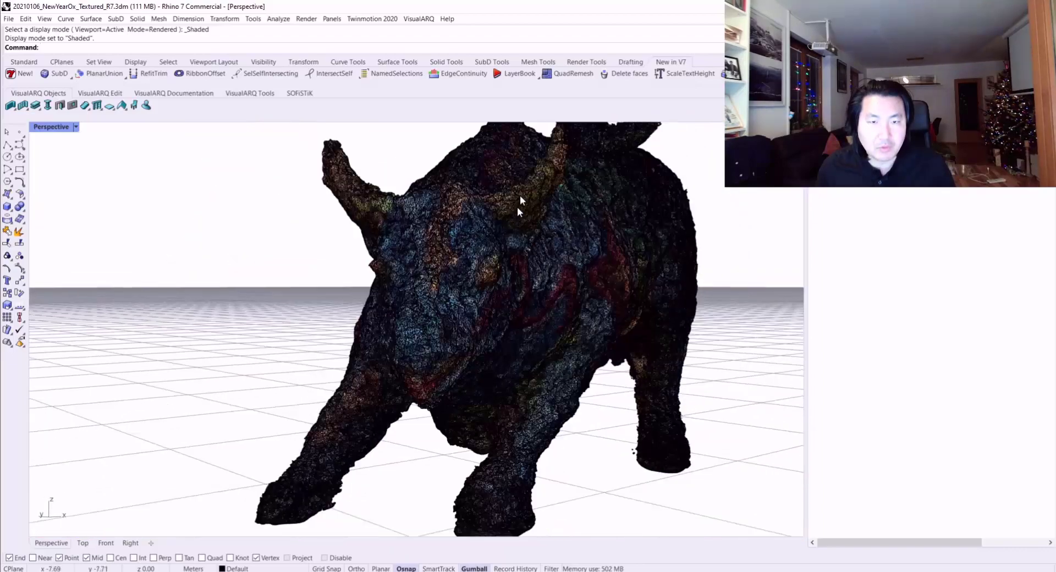
right_click_drag(570, 131, 533, 242)
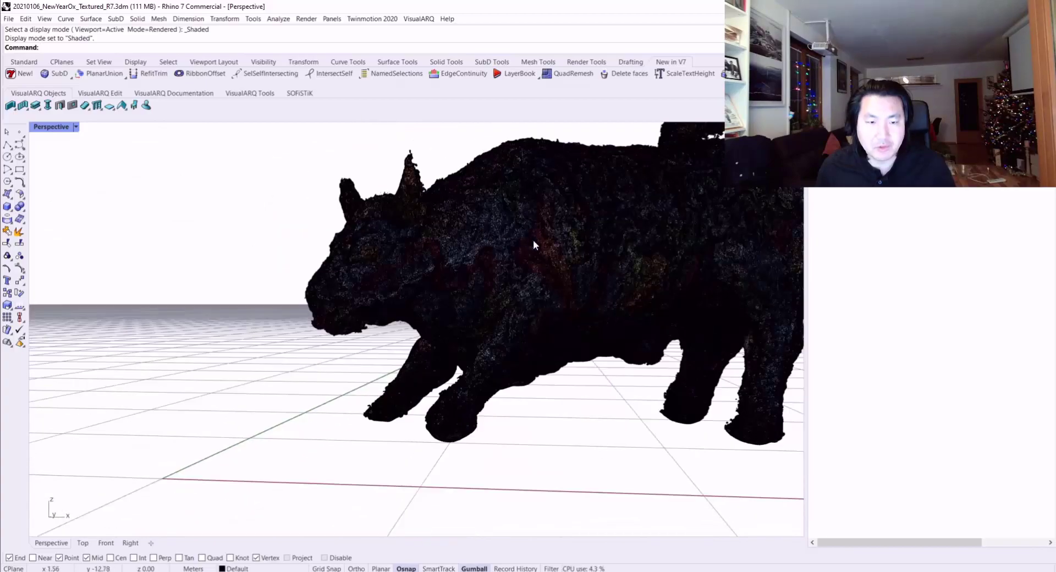
right_click_drag(614, 269, 559, 300)
scroll(528, 284, "up", 4)
scroll(559, 300, "down", 5)
right_click_drag(509, 354, 533, 313)
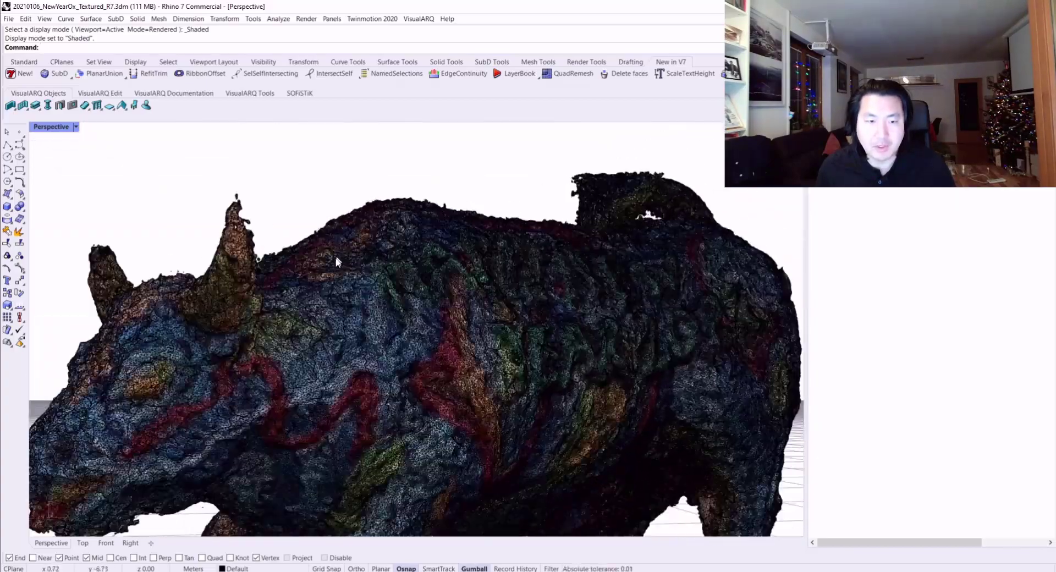
Step: Inspect the mesh wires of the raised HAPPY NEW YEAR lettering up close, and view the ox's opposite flank
scroll(337, 262, "up", 5)
right_click_drag(335, 263, 630, 325)
right_click_drag(442, 261, 351, 243)
scroll(455, 273, "down", 6)
scroll(376, 227, "down", 4)
scroll(280, 250, "up", 8)
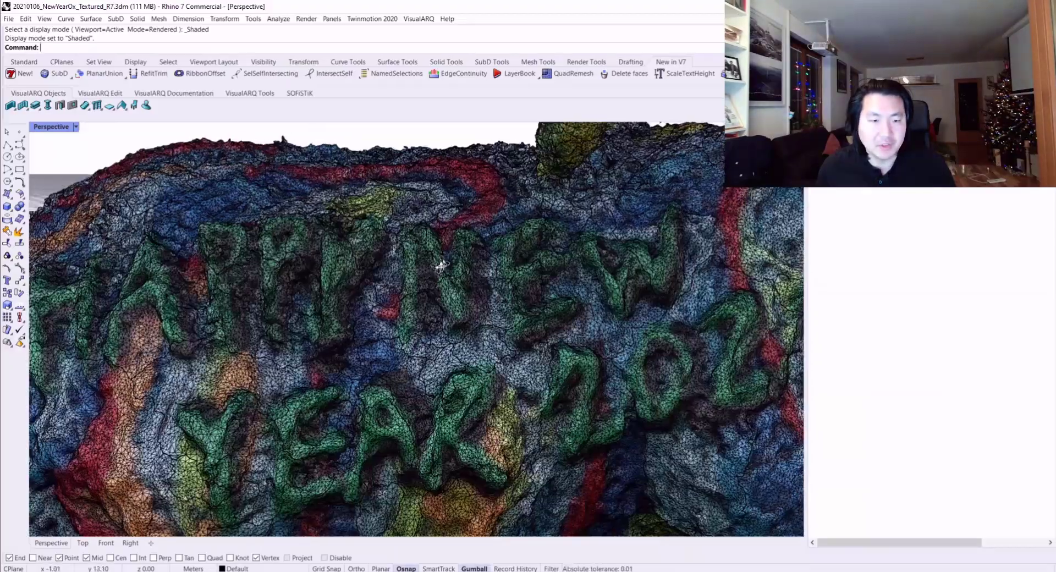
right_click_drag(441, 266, 401, 216)
scroll(445, 248, "down", 8)
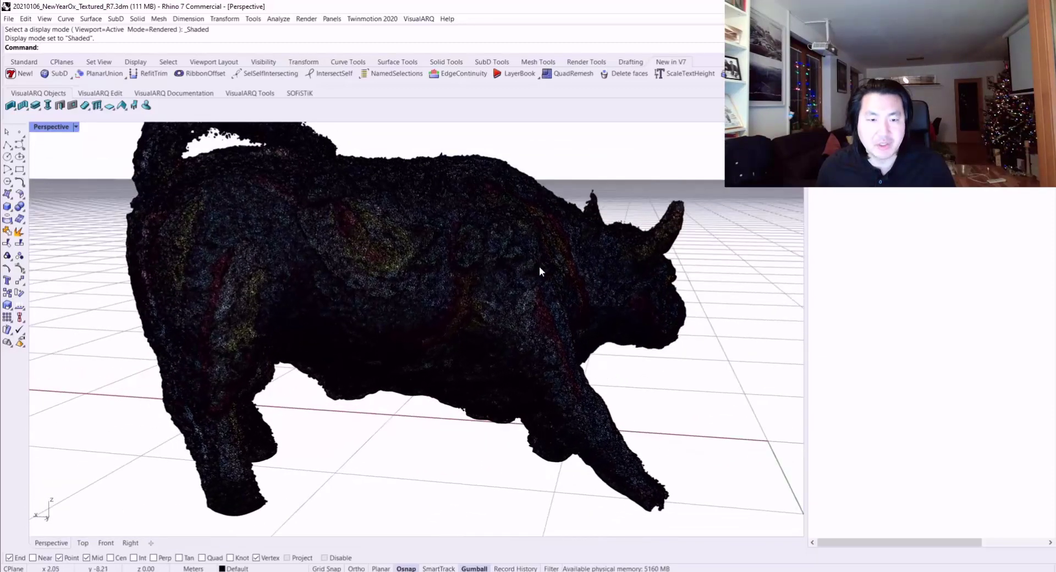
Step: Set the viewport to Rendered display and inspect the texture on the ox's shoulder, neck and head
scroll(642, 285, "up", 5)
key("ctrl+alt+r")
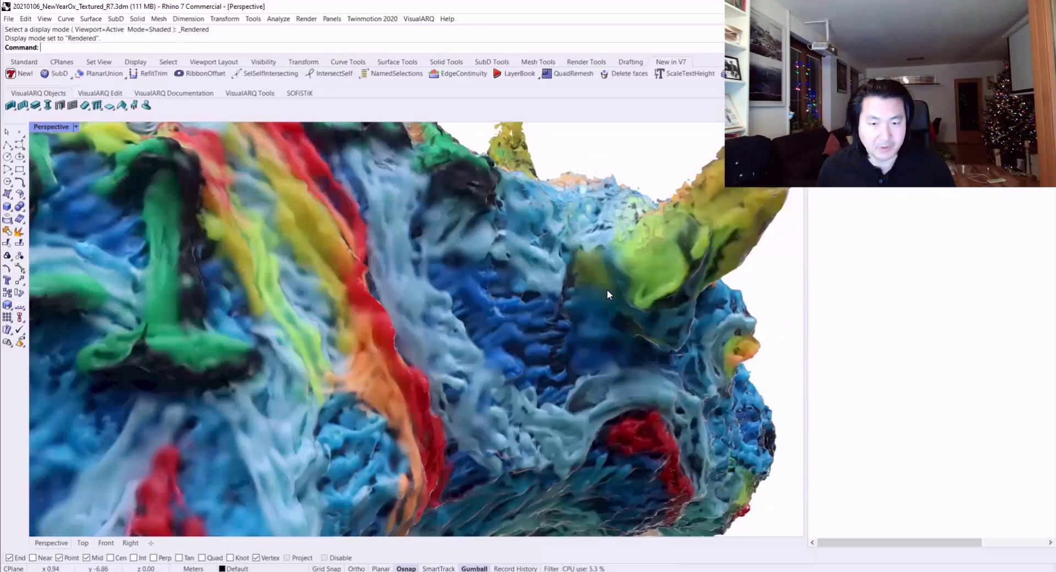
mouse_move(607, 289)
right_mouse_down()
mouse_move(472, 289)
mouse_move(461, 269)
right_mouse_up()
scroll(460, 270, "down", 4)
Step: Return the viewport to Shaded display to inspect the mesh of the ox's head, and switch back to the browser's WebGL page
key("ctrl+alt+s")
key("ctrl+alt+s")
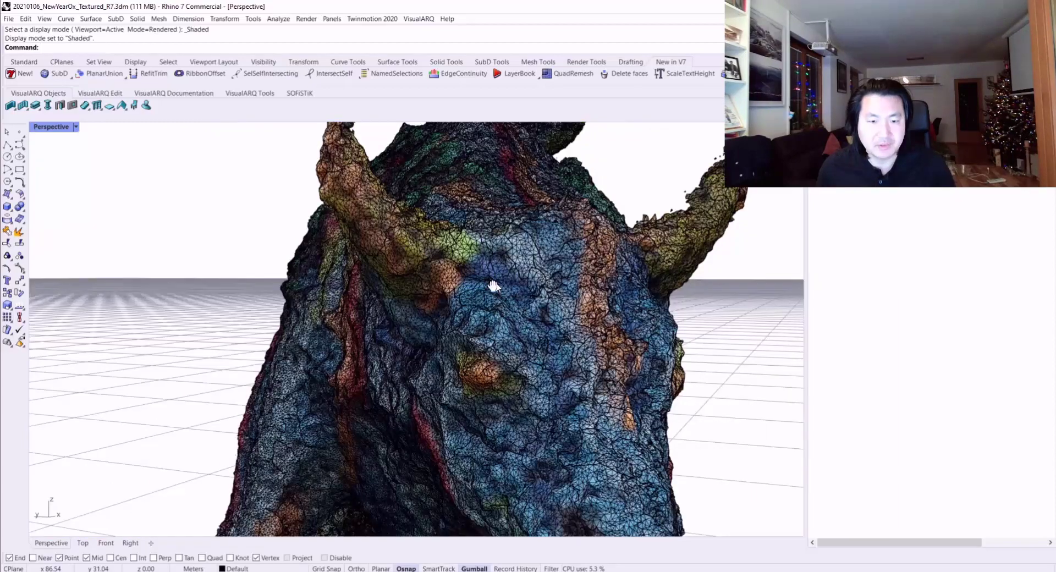
scroll(459, 263, "down", 5)
right_click_drag(452, 264, 441, 266)
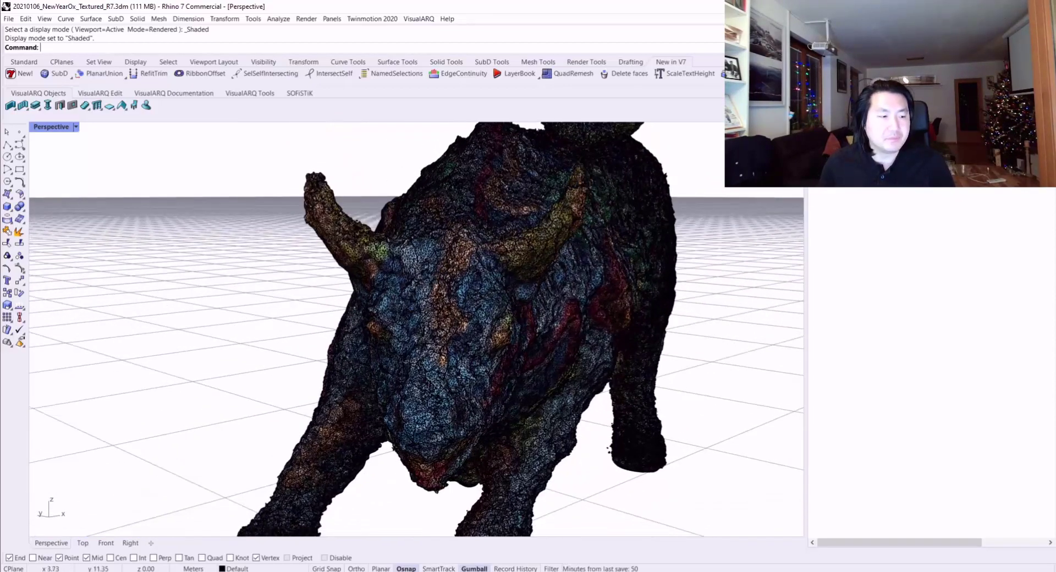
key("alt+Tab")
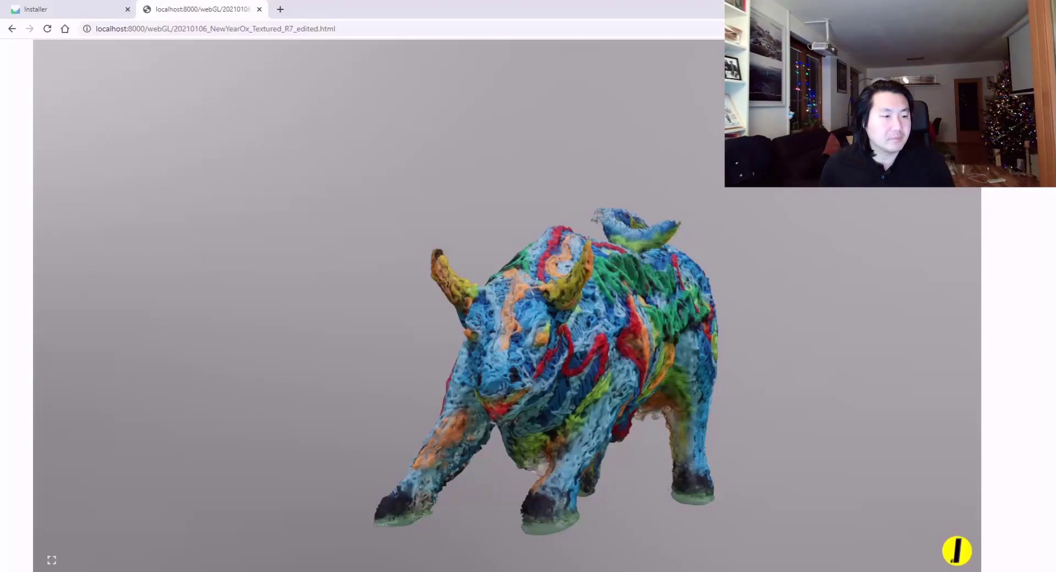